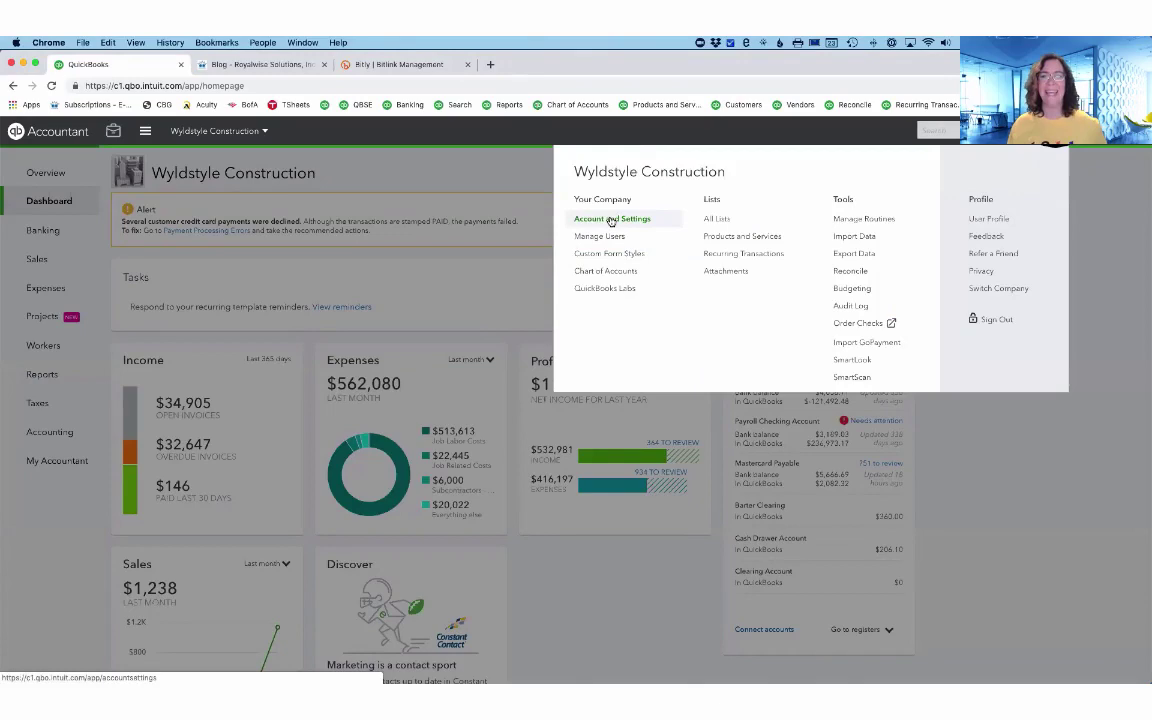
# Open Account and Settings from the gear menu and go to the Payments section
pyautogui.click(612, 219)
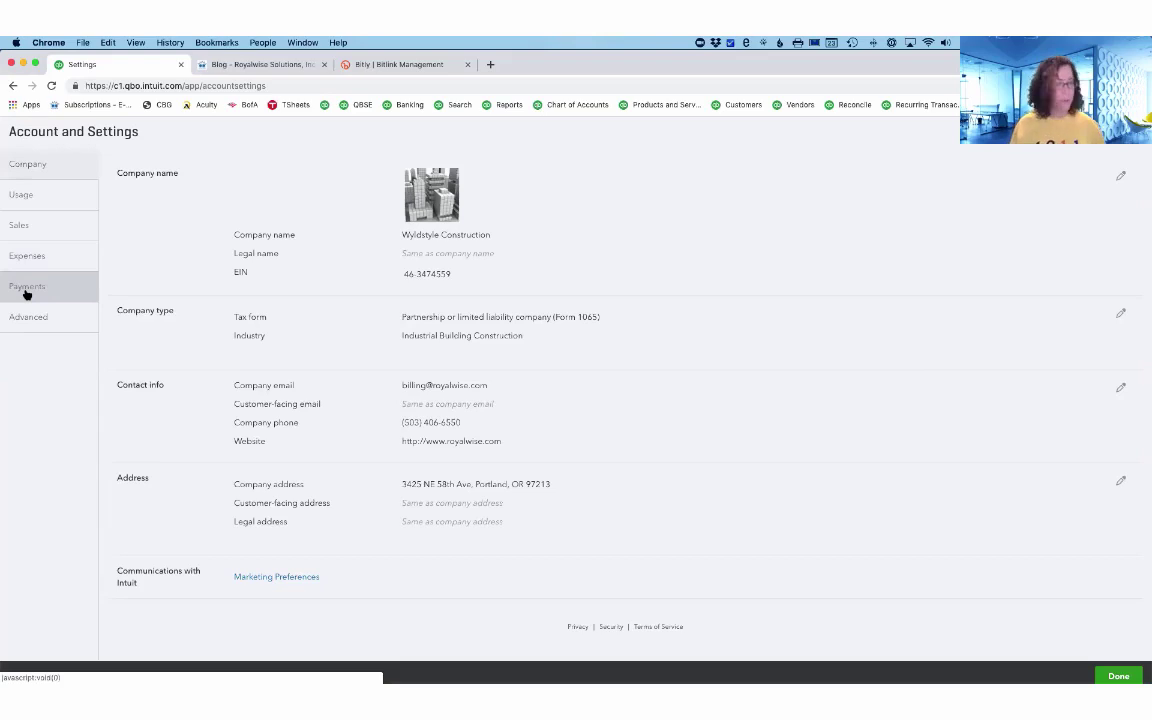
pyautogui.click(27, 290)
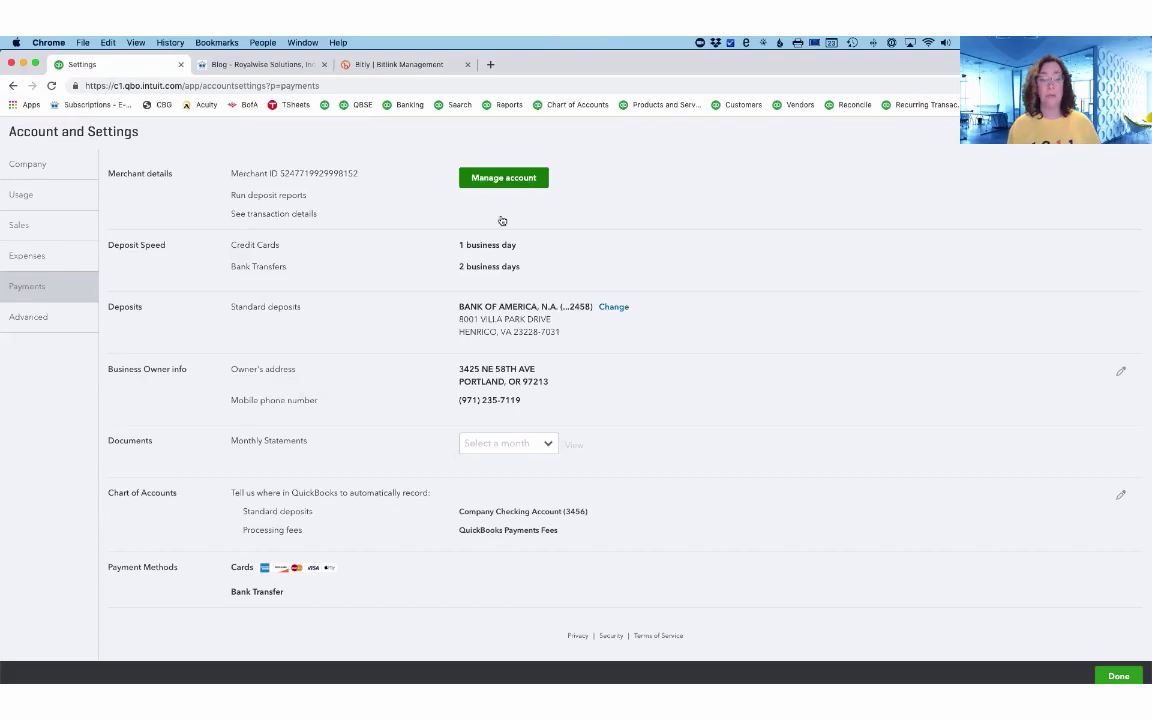
# Try the April 2019, March 2019, October 2018 and September 2018 monthly statements
pyautogui.click(550, 443)
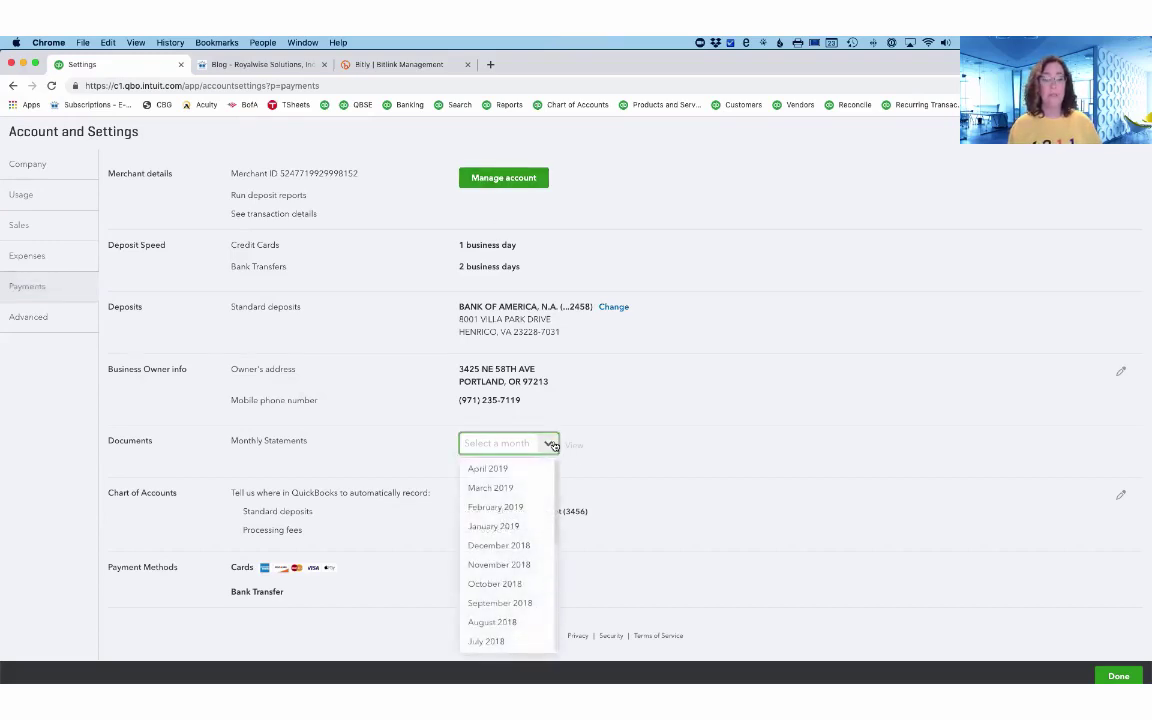
pyautogui.click(494, 470)
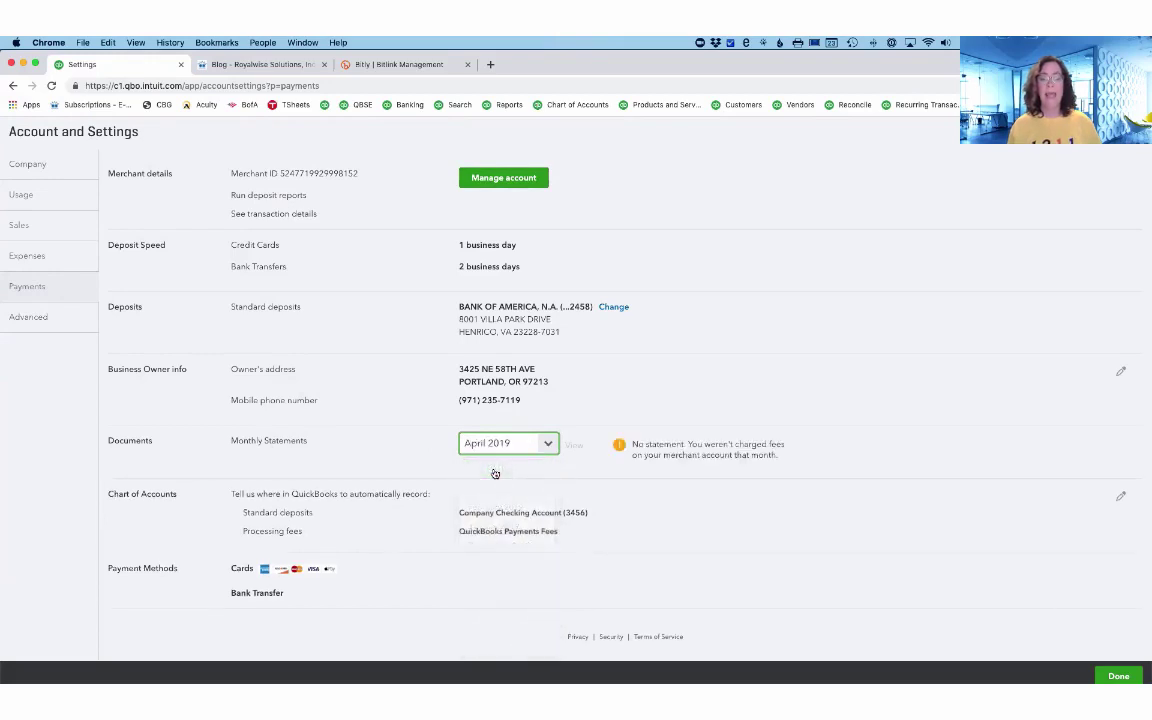
pyautogui.click(550, 444)
pyautogui.click(490, 487)
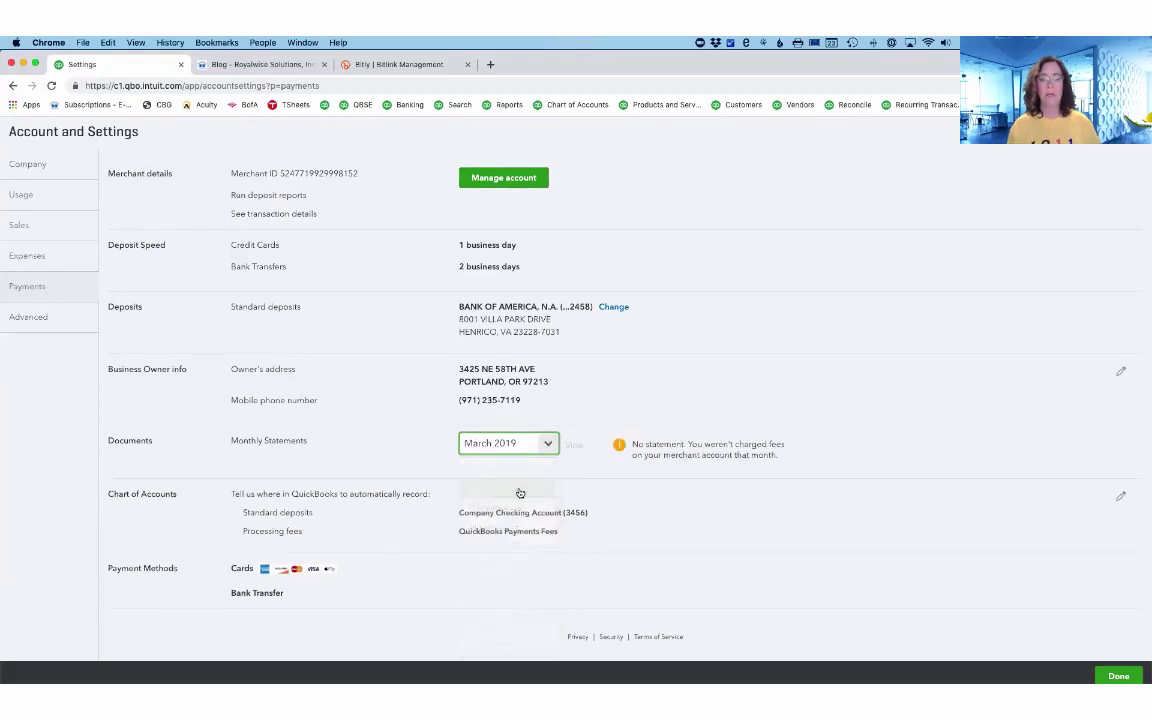
pyautogui.click(552, 444)
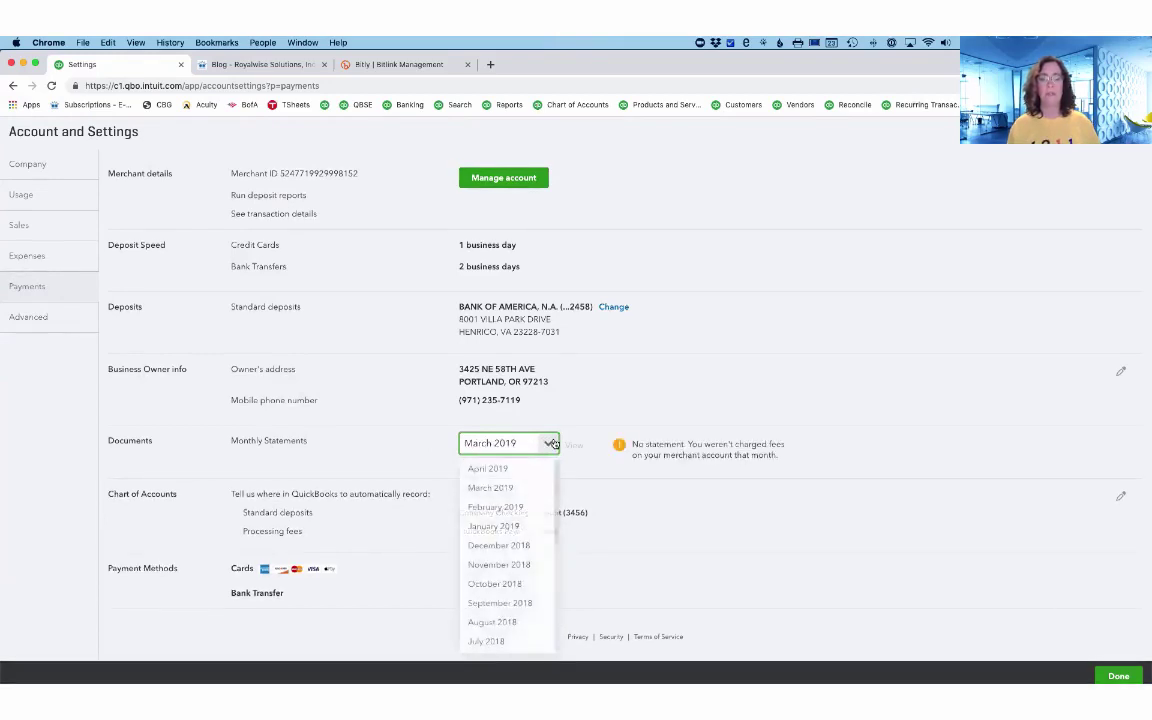
pyautogui.click(494, 583)
pyautogui.click(550, 444)
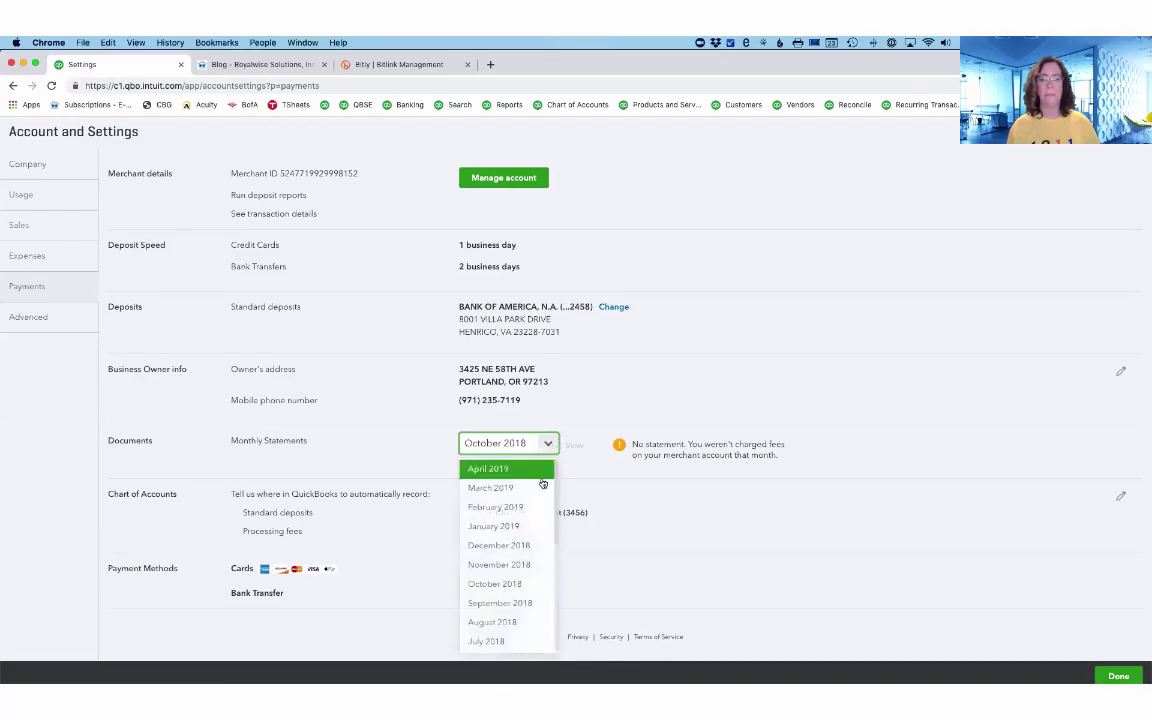
pyautogui.click(508, 603)
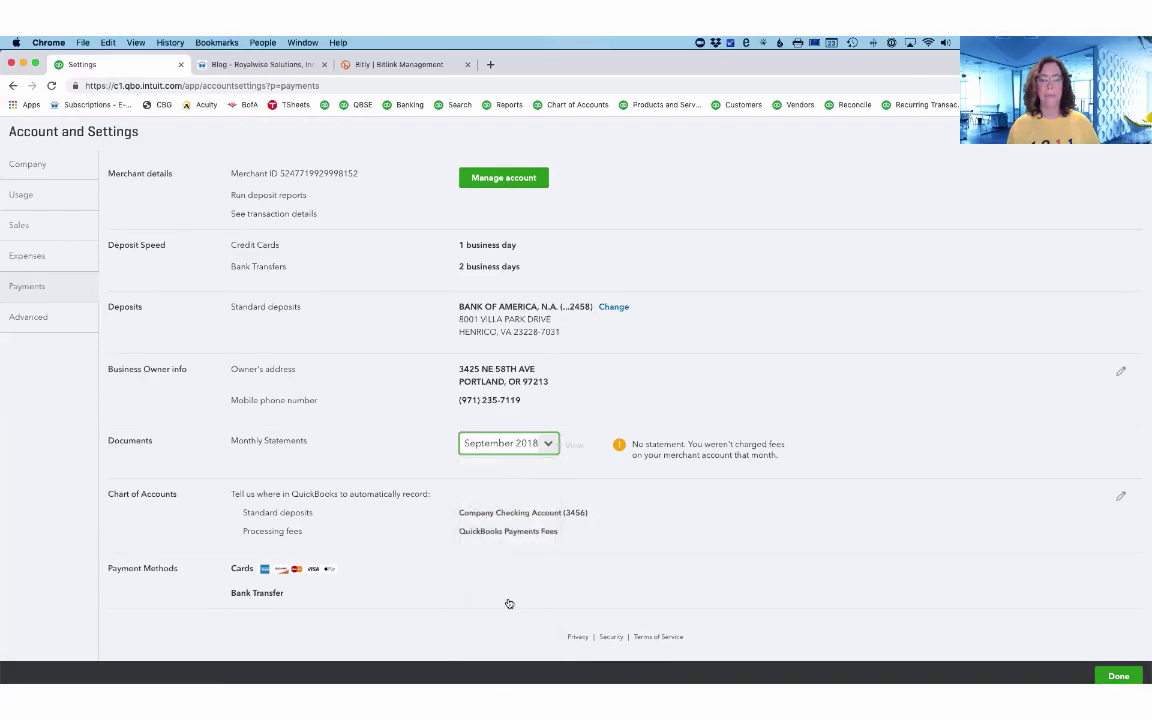
# After checking January 2019 and October 2018, select November 2018 as the monthly statement
pyautogui.click(550, 444)
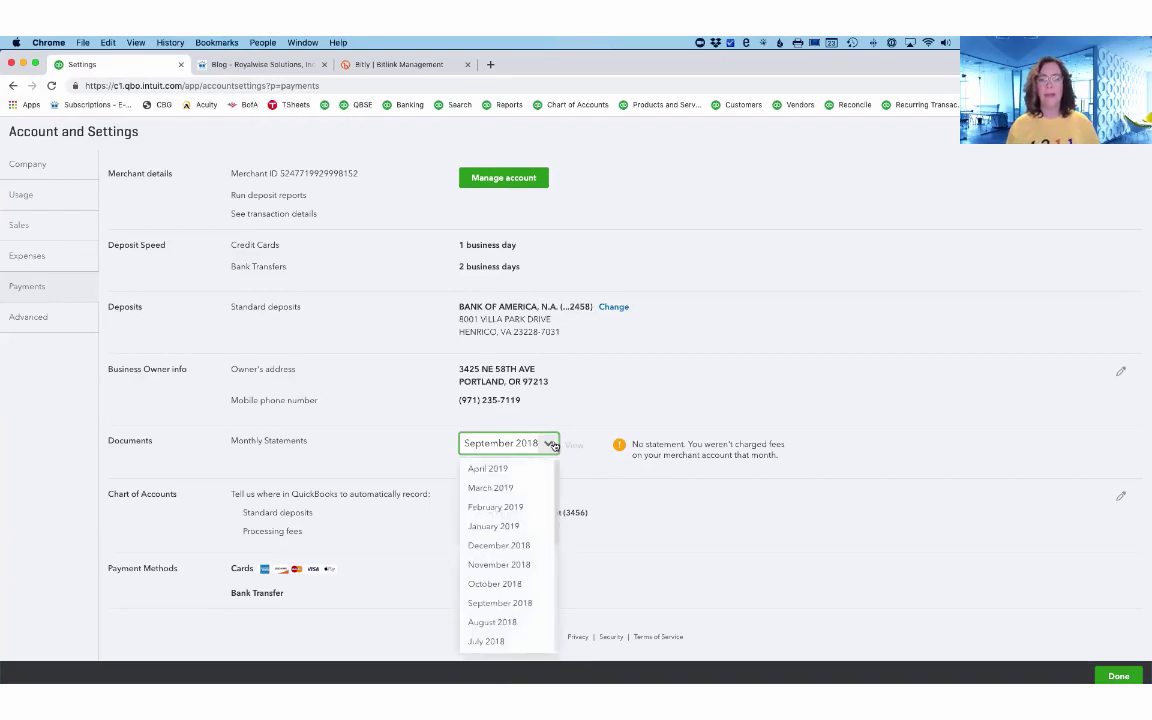
pyautogui.click(520, 525)
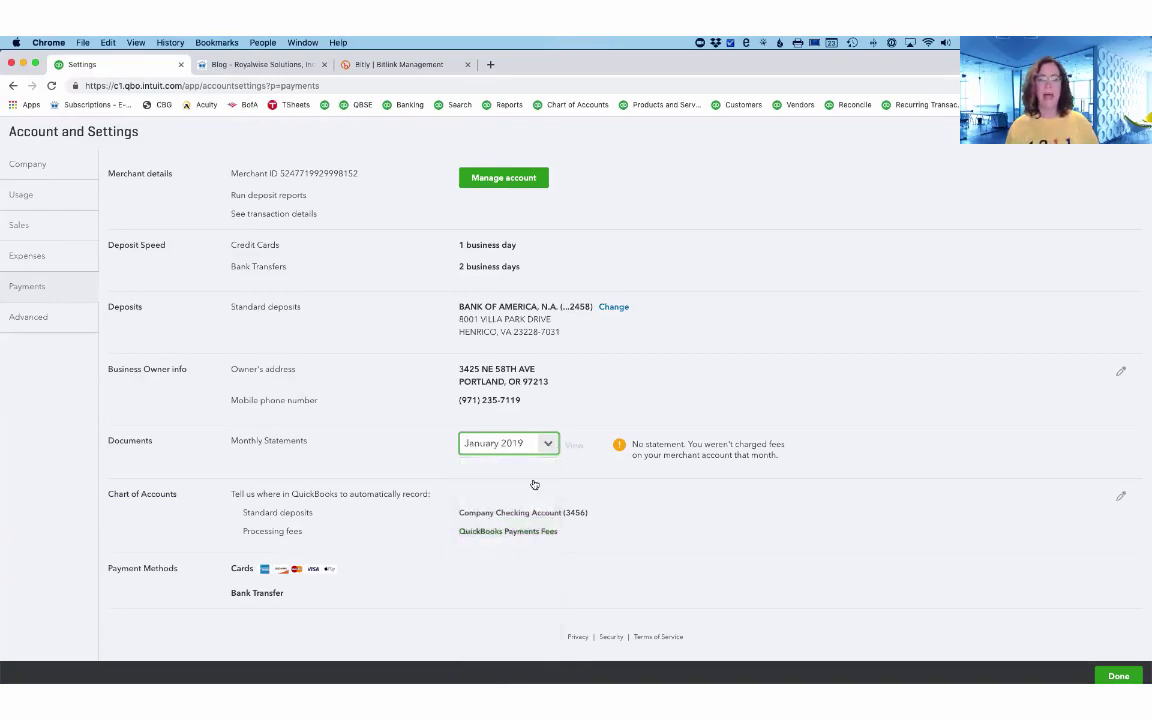
pyautogui.click(552, 443)
pyautogui.click(510, 584)
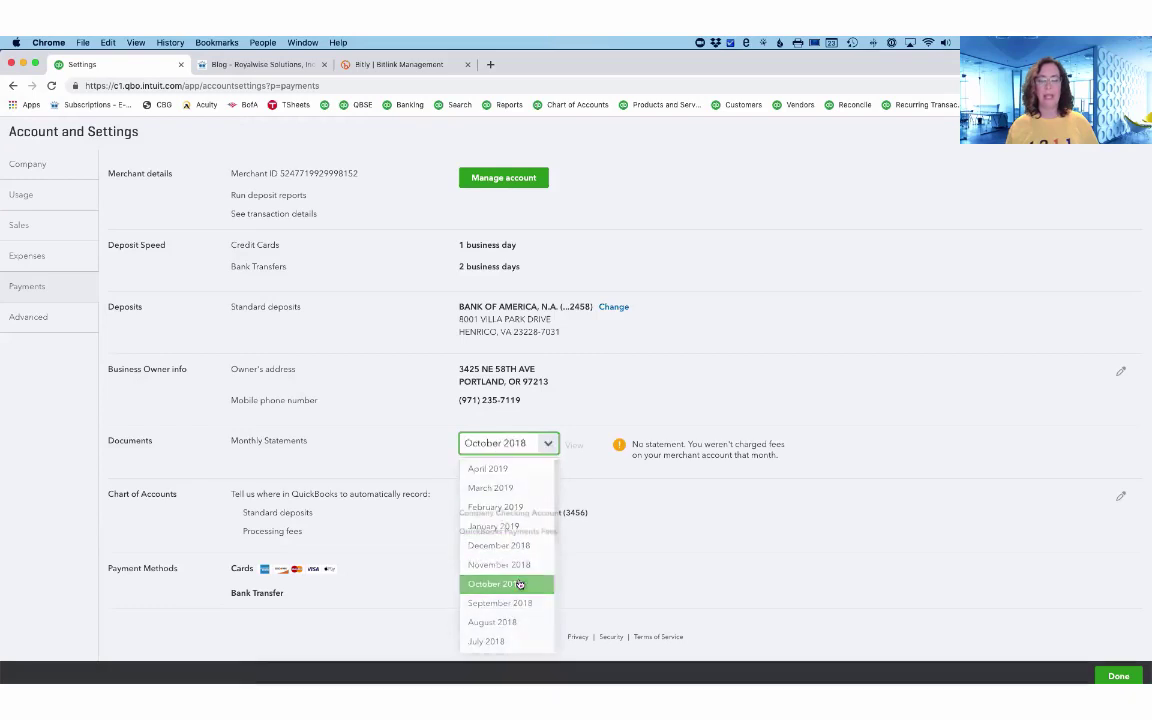
pyautogui.click(550, 444)
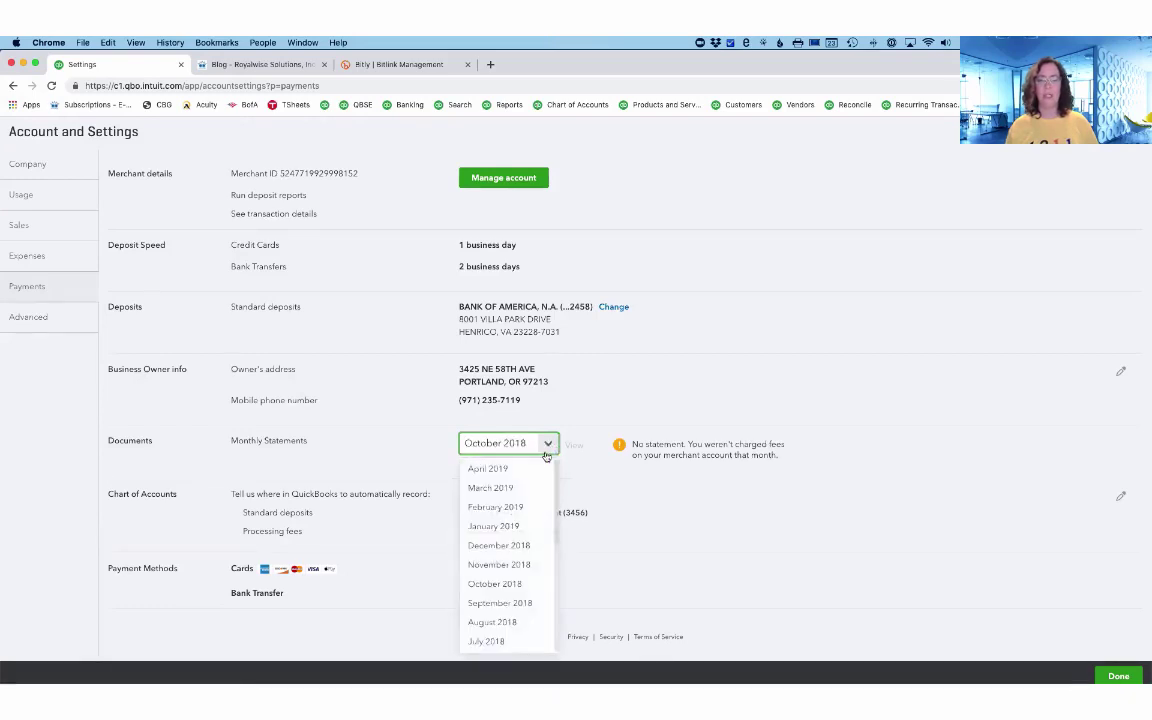
pyautogui.click(512, 564)
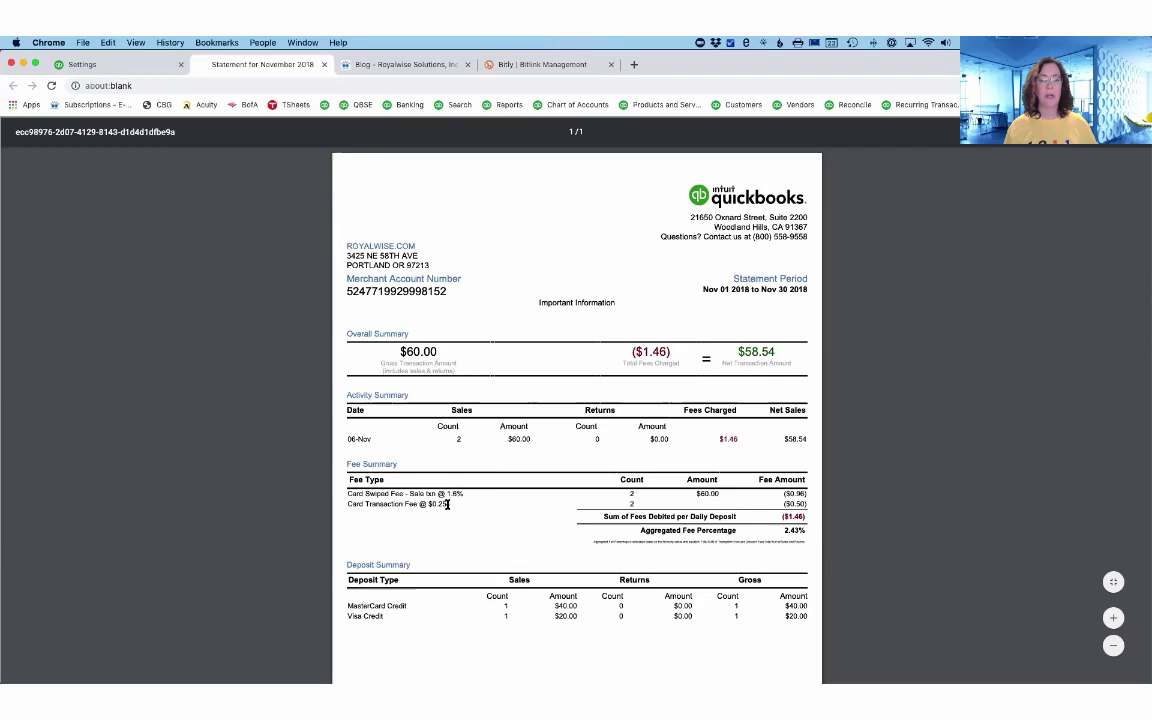
# Highlight '@ $0.25' on the November 2018 statement's Card Transaction Fee line
pyautogui.moveTo(447, 505); pyautogui.dragTo(419, 505)
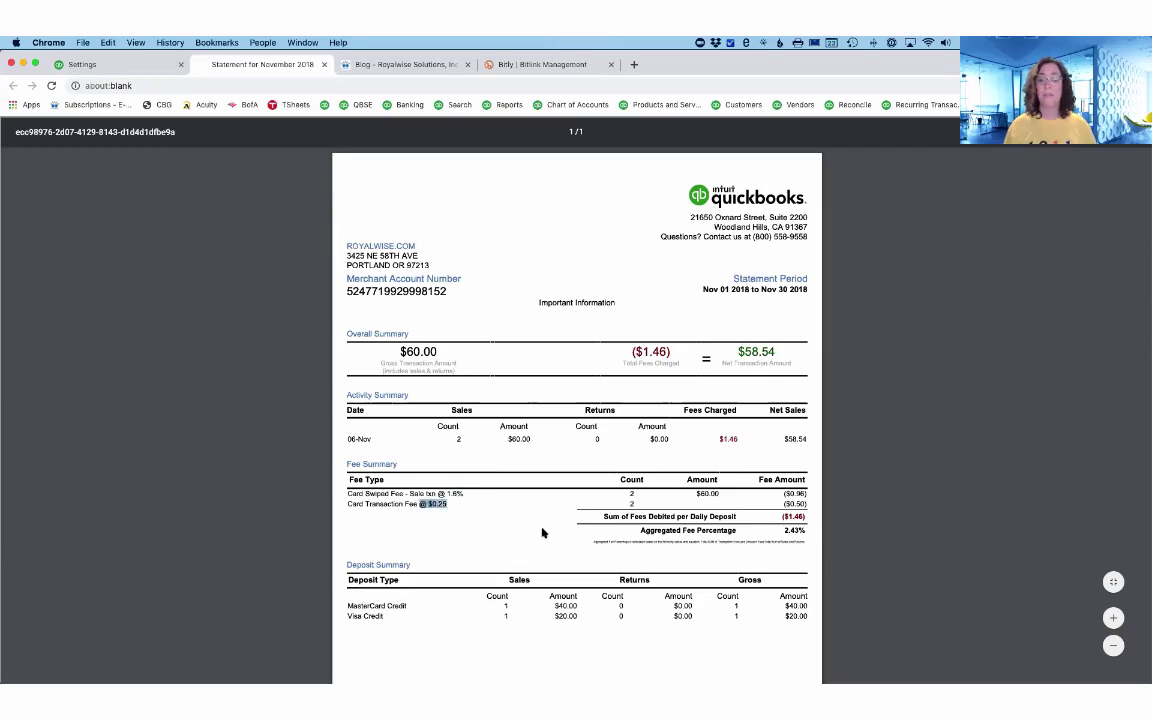
# Highlight the 2.43% aggregate fee percentage, then return to the Payments settings tab
pyautogui.scroll(-3, 542, 533)
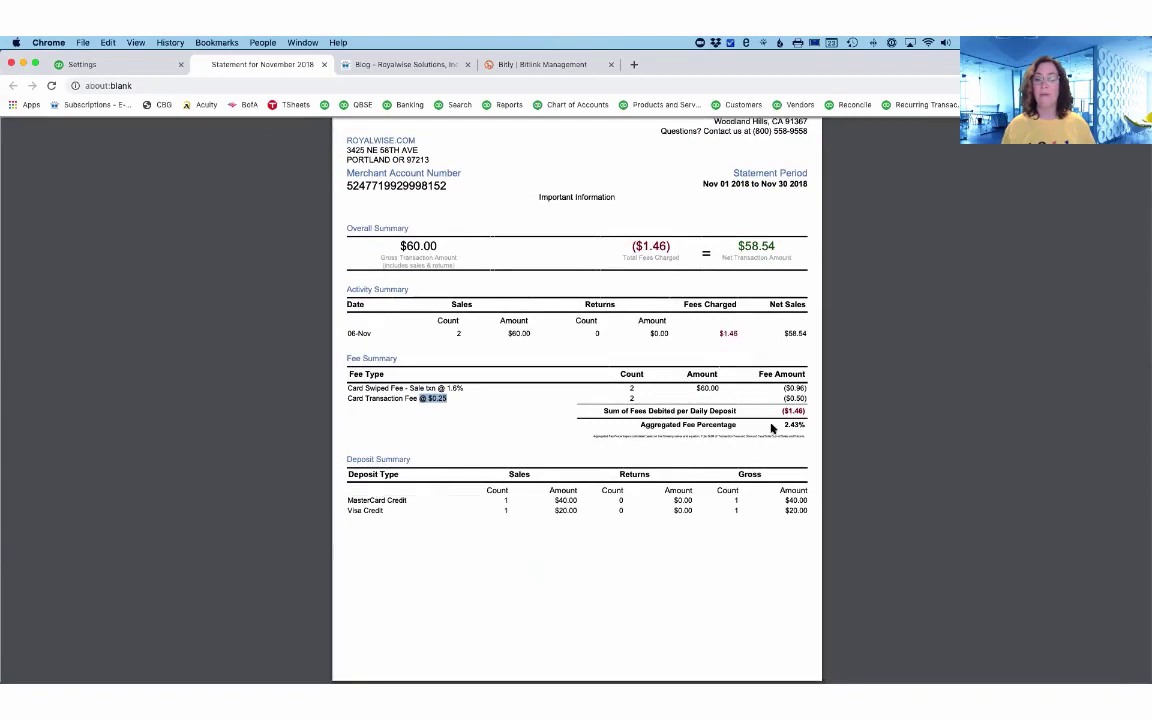
pyautogui.click(793, 424)
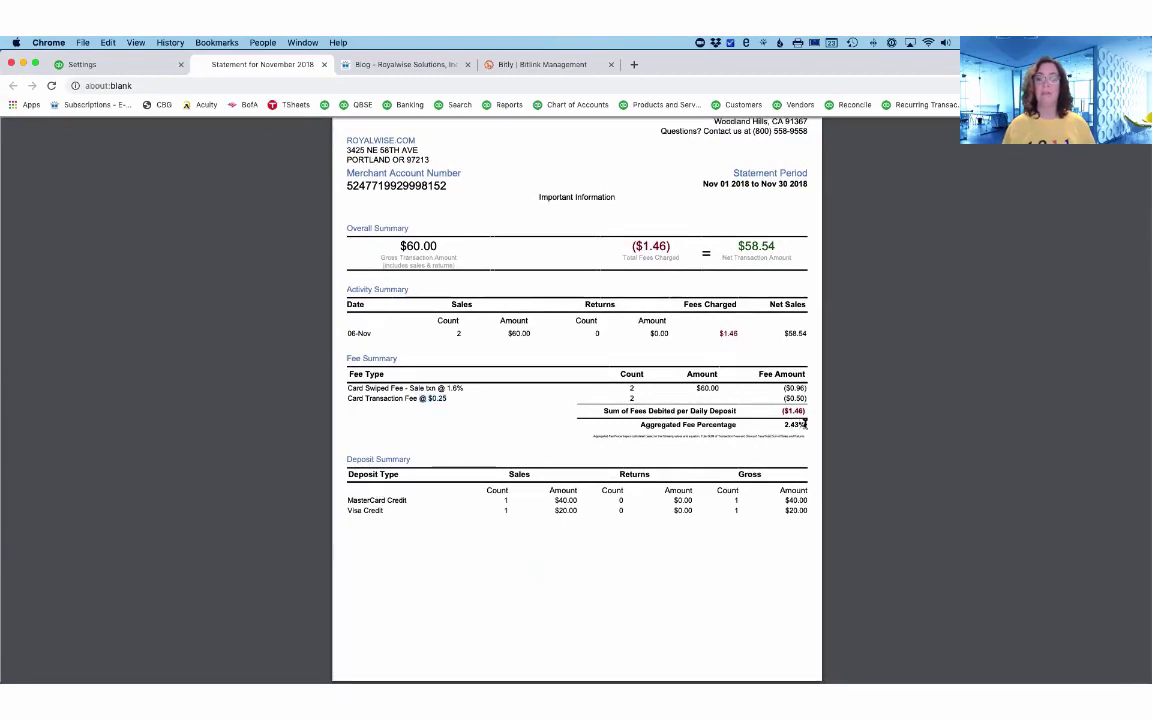
pyautogui.moveTo(805, 424); pyautogui.dragTo(784, 424)
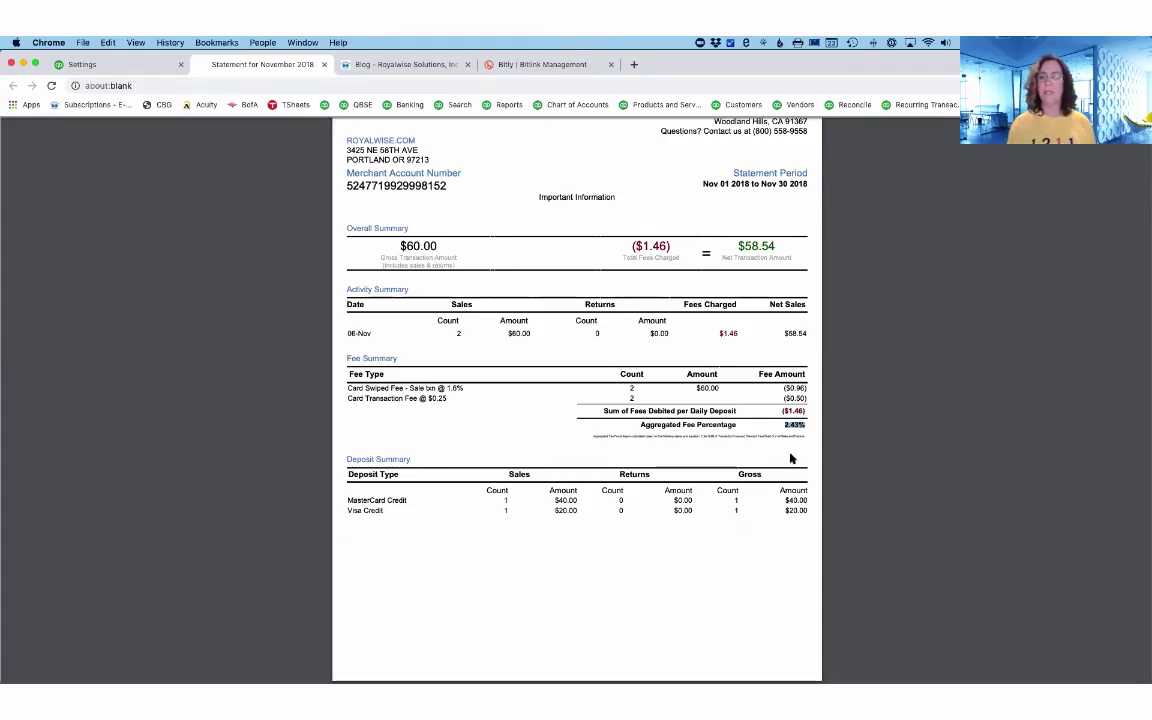
pyautogui.click(781, 428)
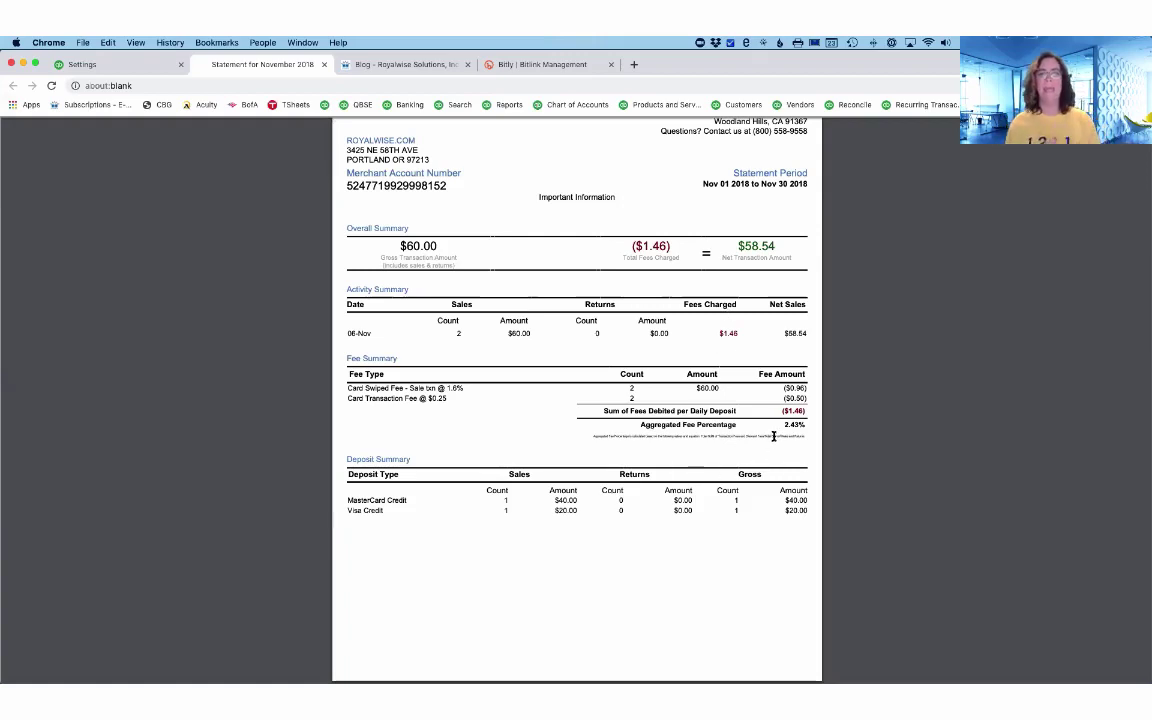
pyautogui.click(155, 65)
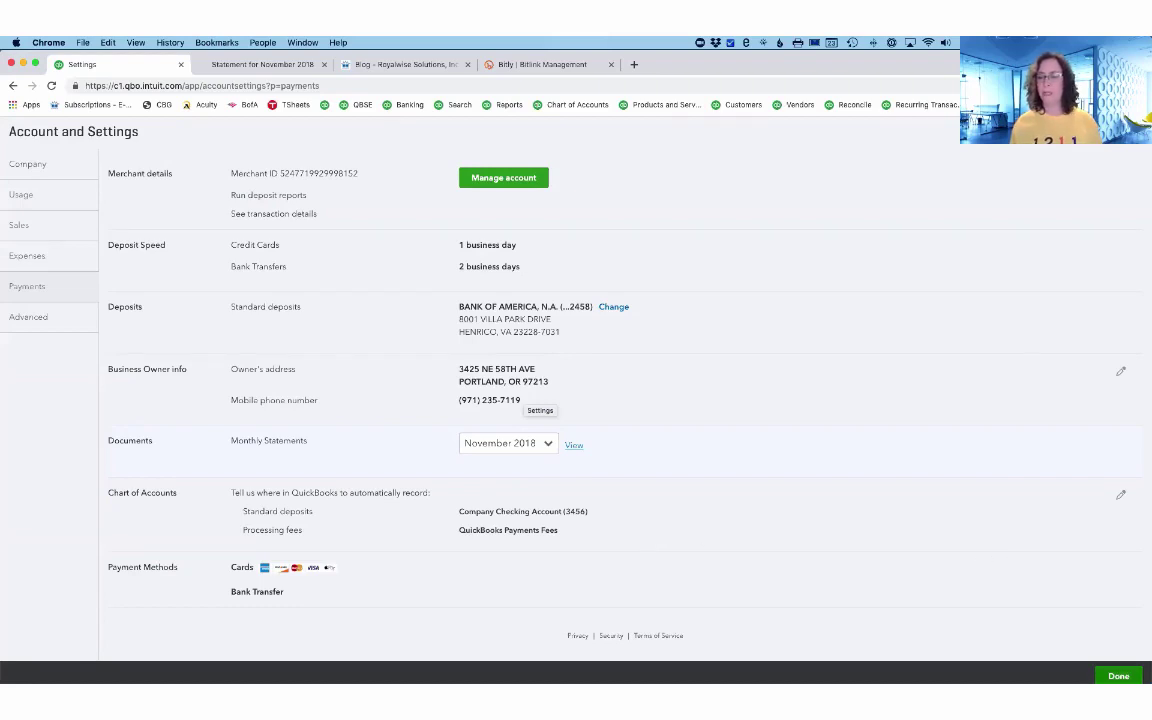
# Leave settings for the dashboard and open Sales > Deposits from QuickBooks Payments
pyautogui.click(1118, 676)
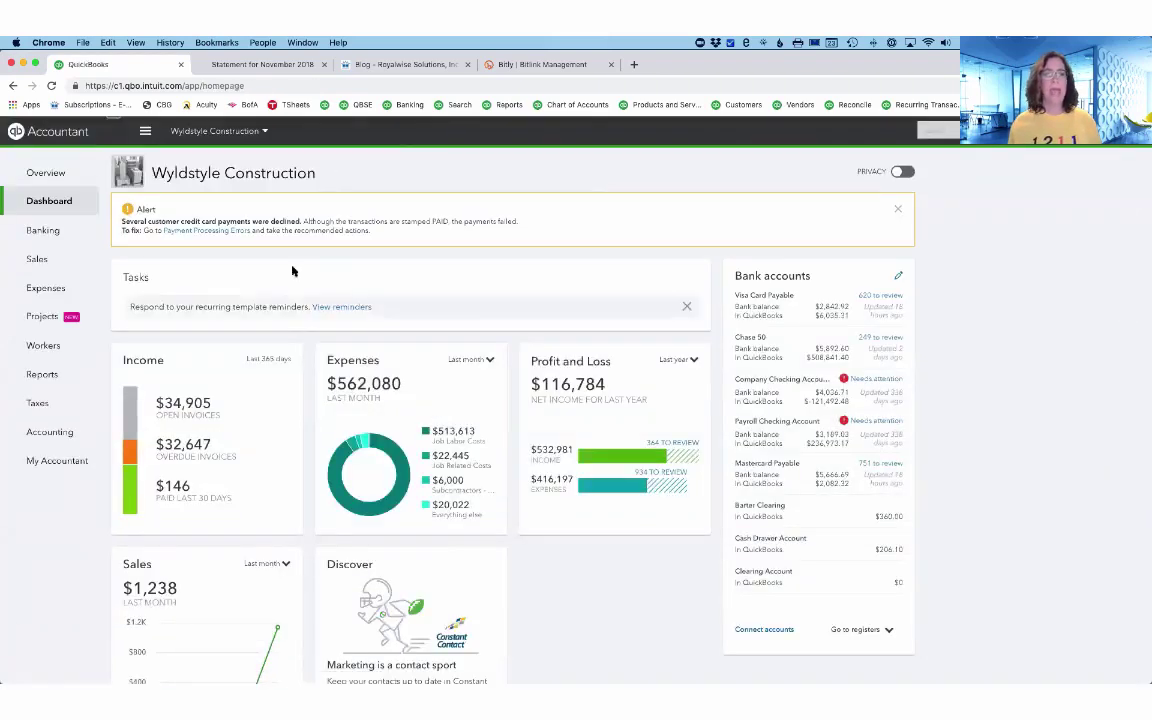
pyautogui.moveTo(42, 232)
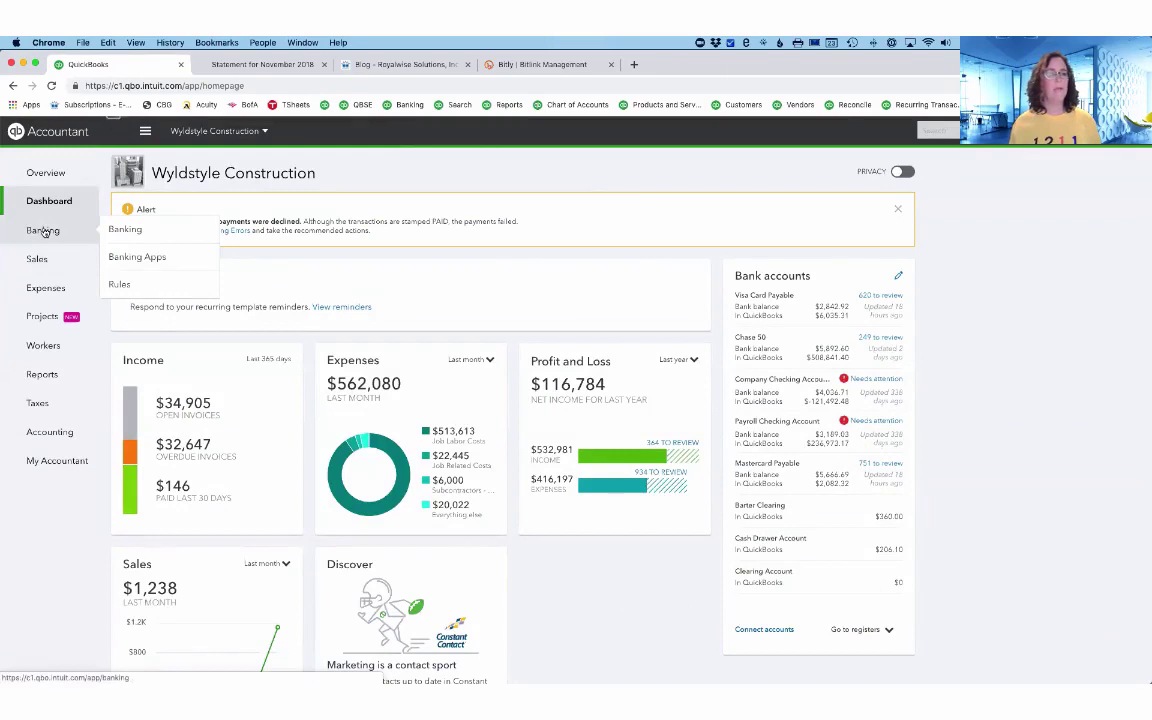
pyautogui.moveTo(42, 261)
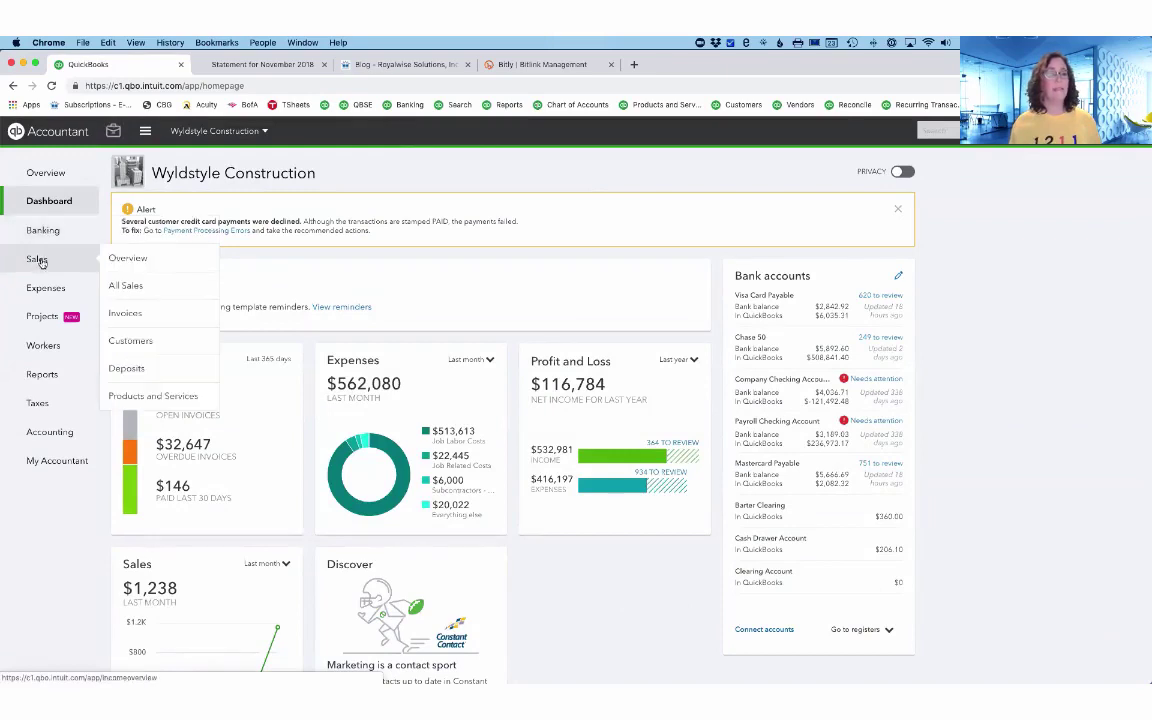
pyautogui.click(128, 368)
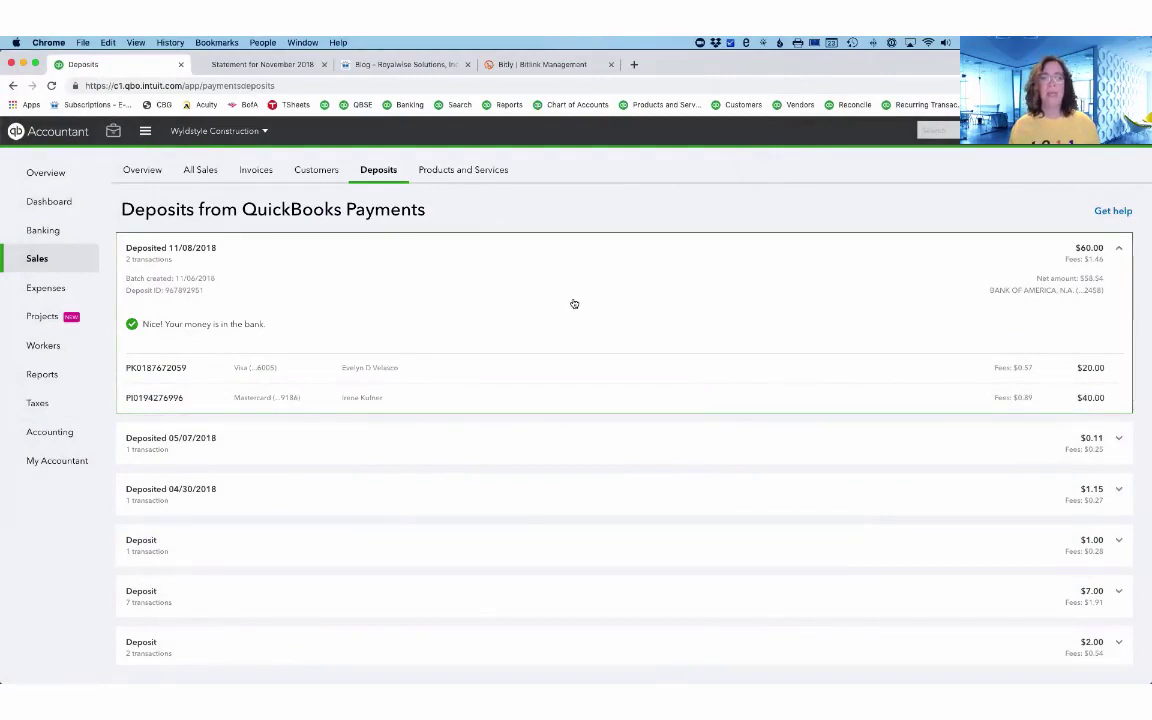
pyautogui.click(517, 275)
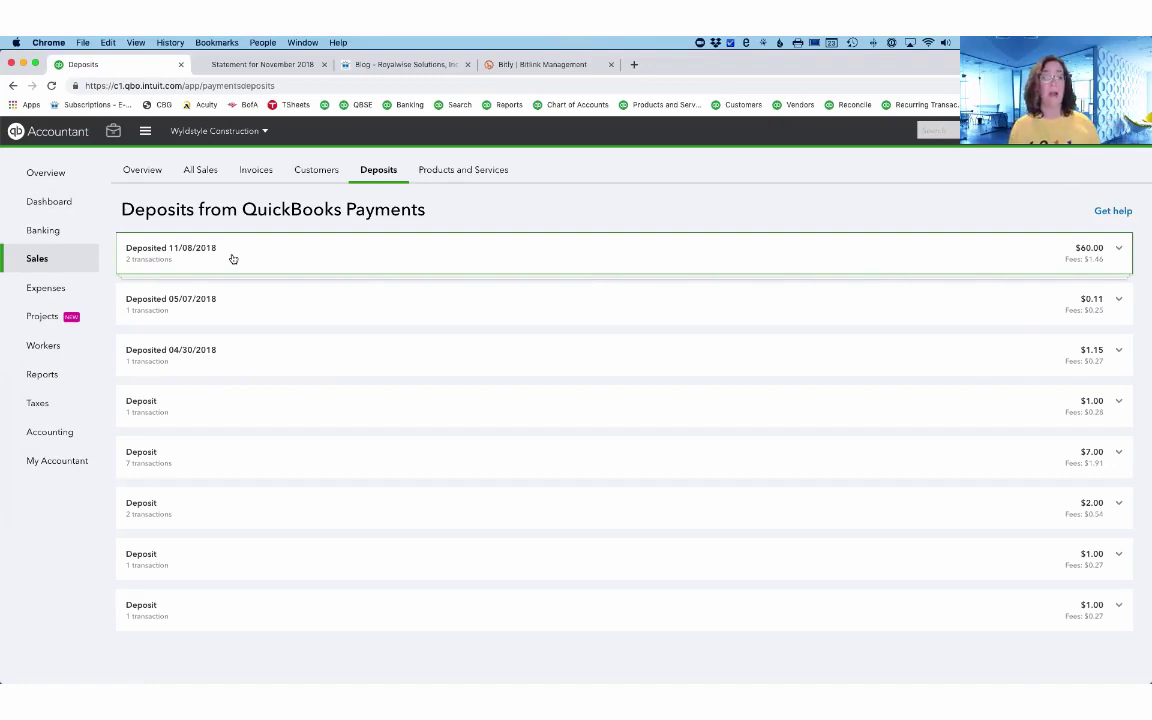
pyautogui.click(1120, 249)
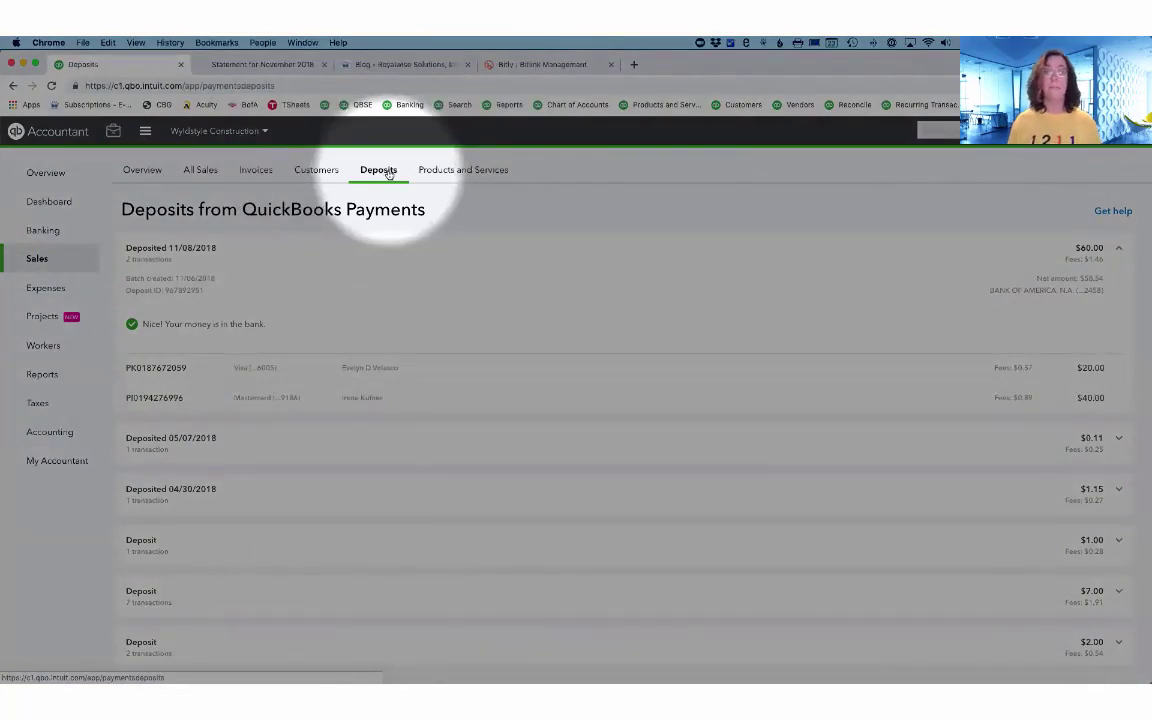
pyautogui.click(573, 172)
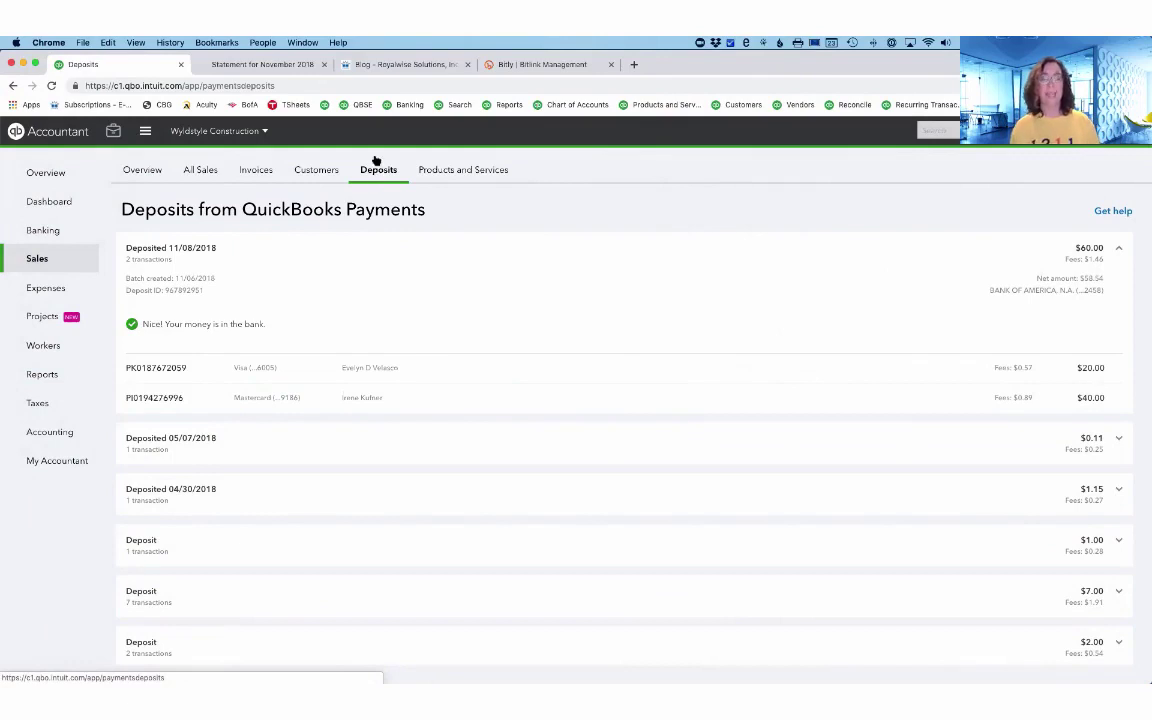
# Switch to the Royalwise blog tab and select the learn.royalwise.com site name in the address
pyautogui.click(387, 66)
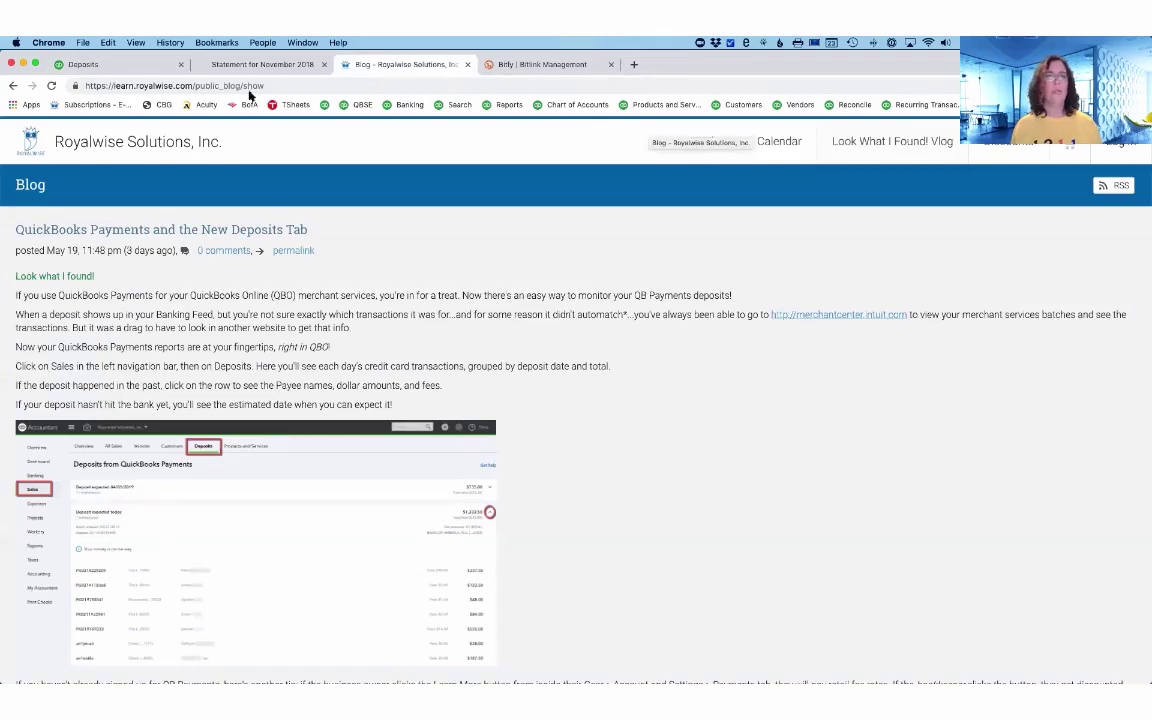
pyautogui.click(115, 85)
pyautogui.click(101, 85)
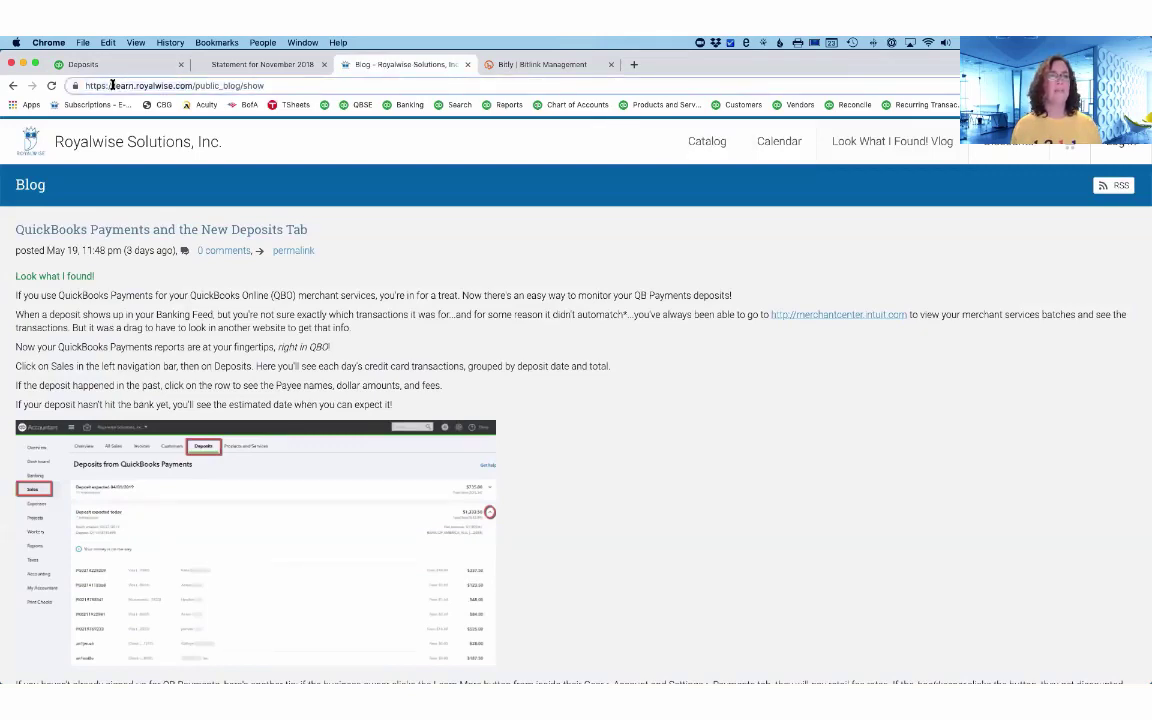
pyautogui.moveTo(111, 86); pyautogui.dragTo(193, 86)
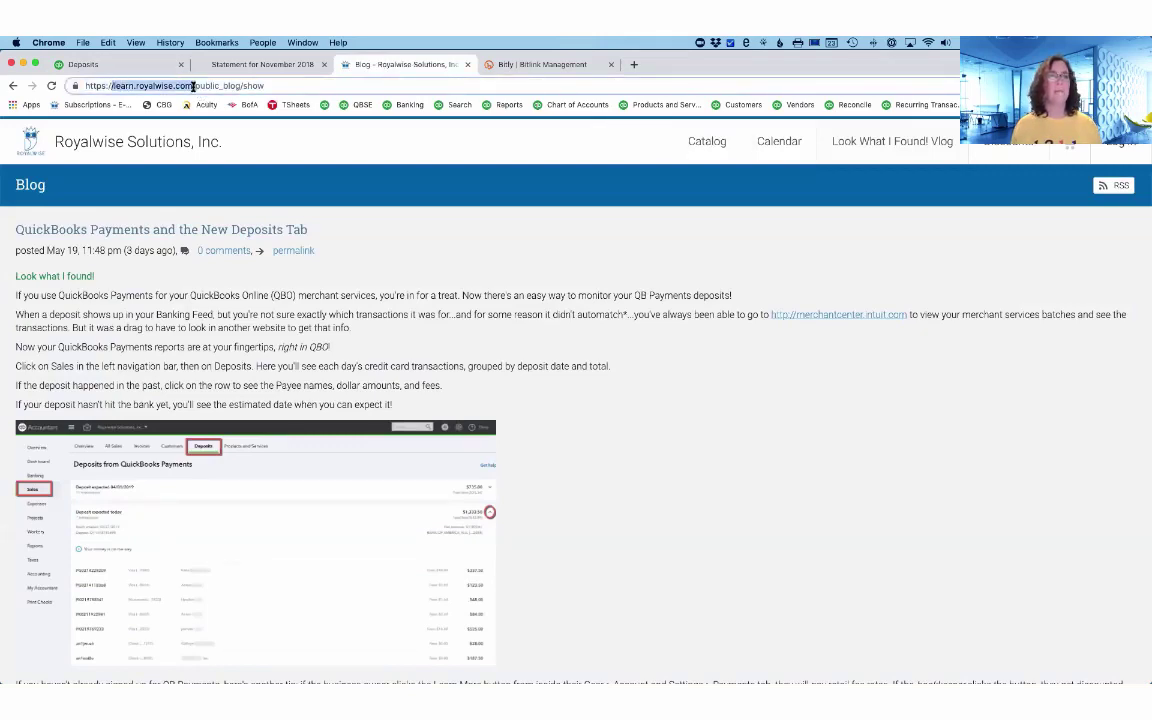
# Search the Royalwise course catalog for 'merchant services'
pyautogui.click(707, 141)
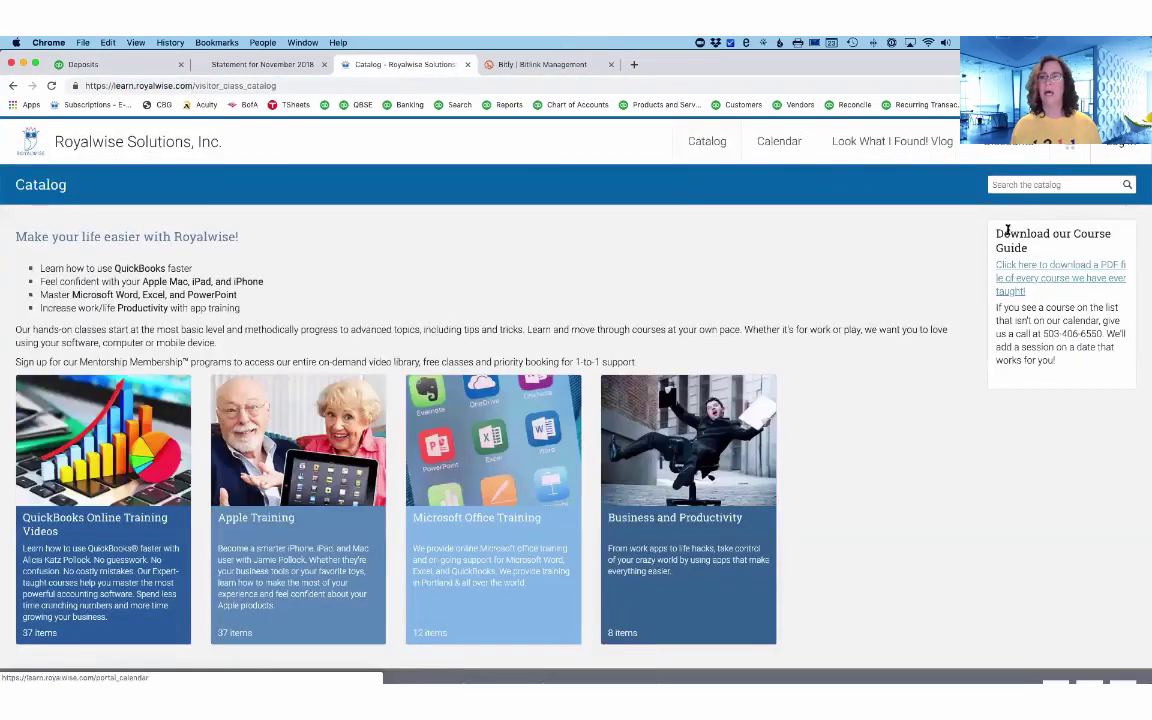
pyautogui.click(1036, 184)
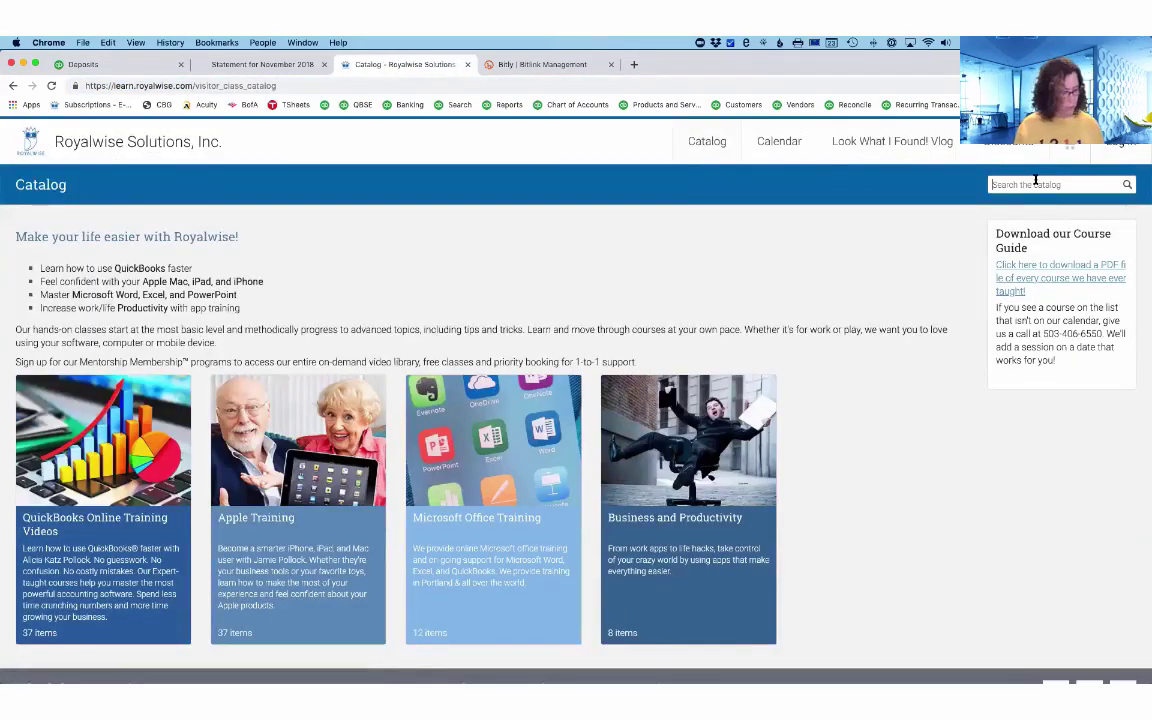
pyautogui.write('merchant')
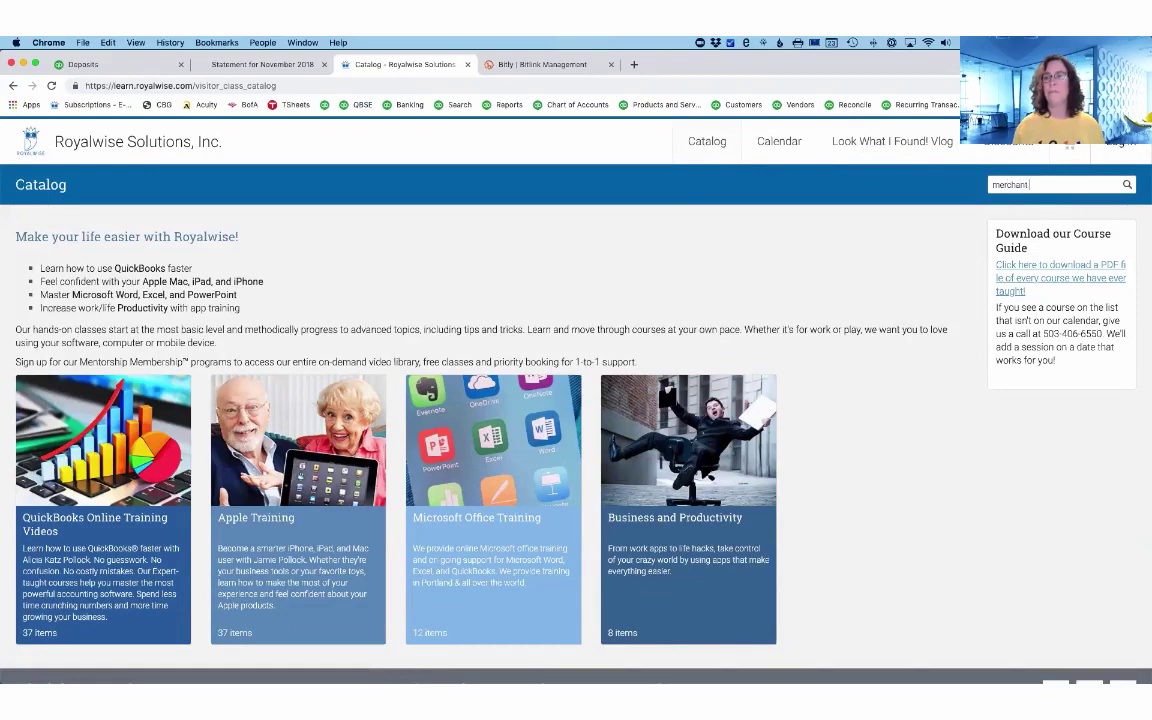
pyautogui.write(' services')
pyautogui.press('Return')
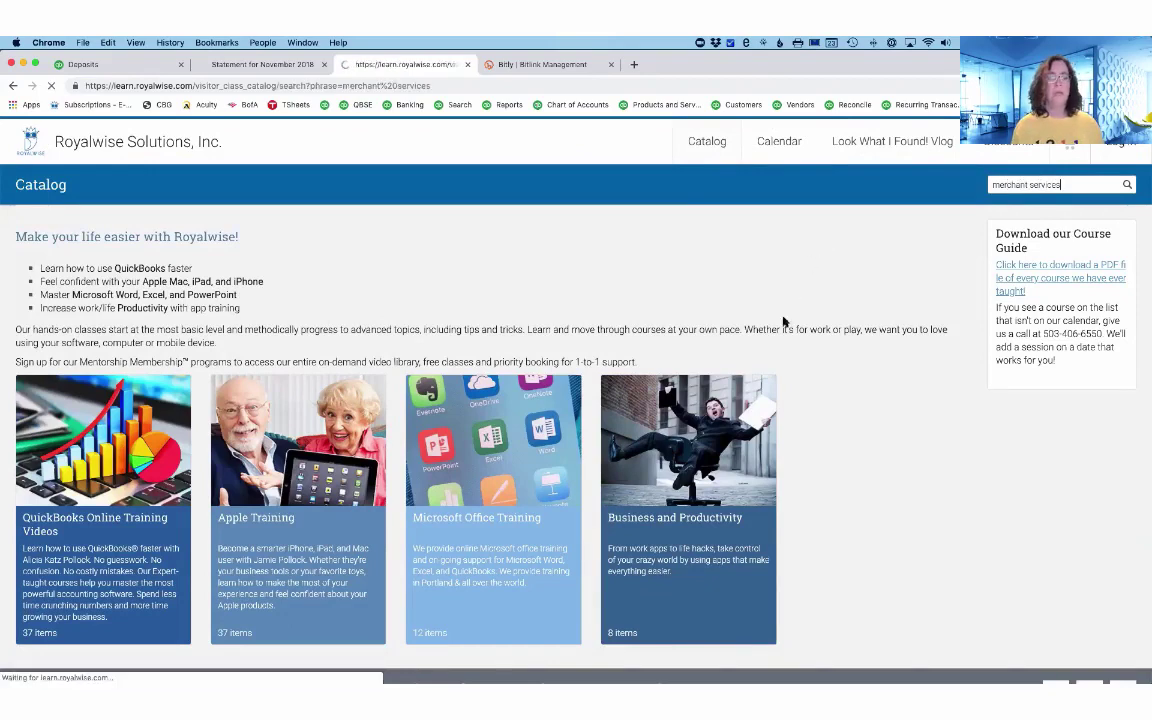